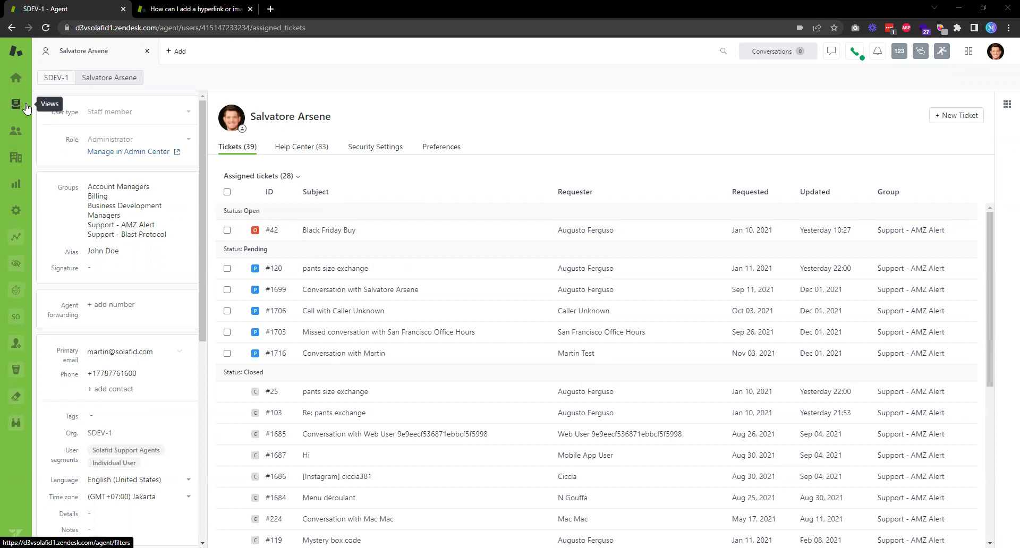
Open ticket #64 "Where's my order?" from Views and highlight the customer's sign-off
left_click(27, 108)
left_click(354, 267)
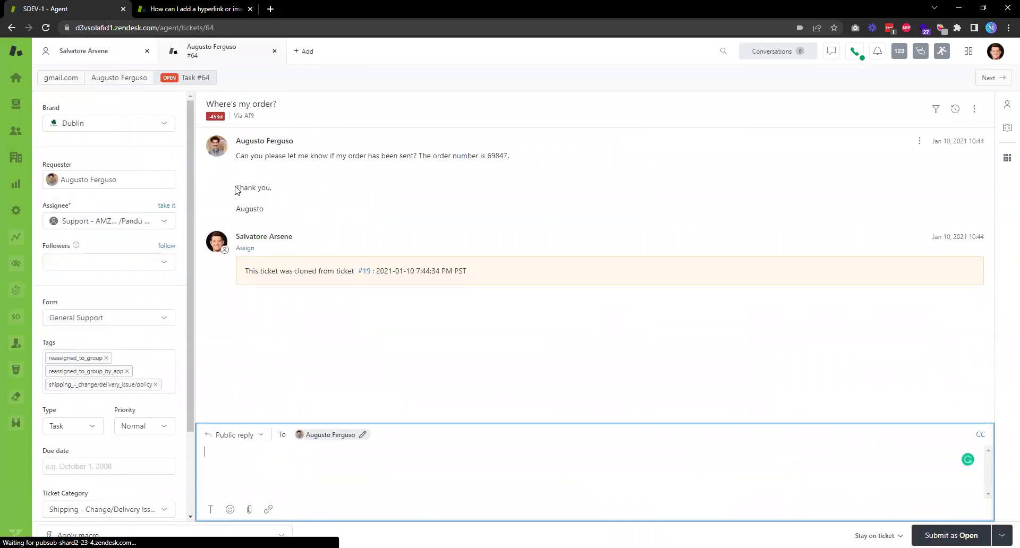
left_click_drag(236, 186, 282, 218)
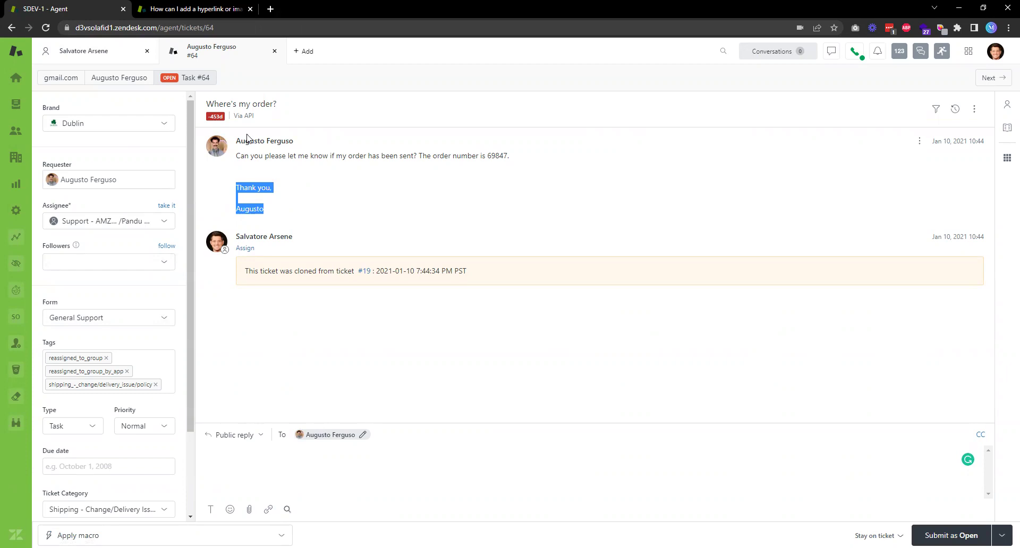
In the agent profile, write a "Best Regards," signature, then a blank line and the agent's first name
left_click(68, 57)
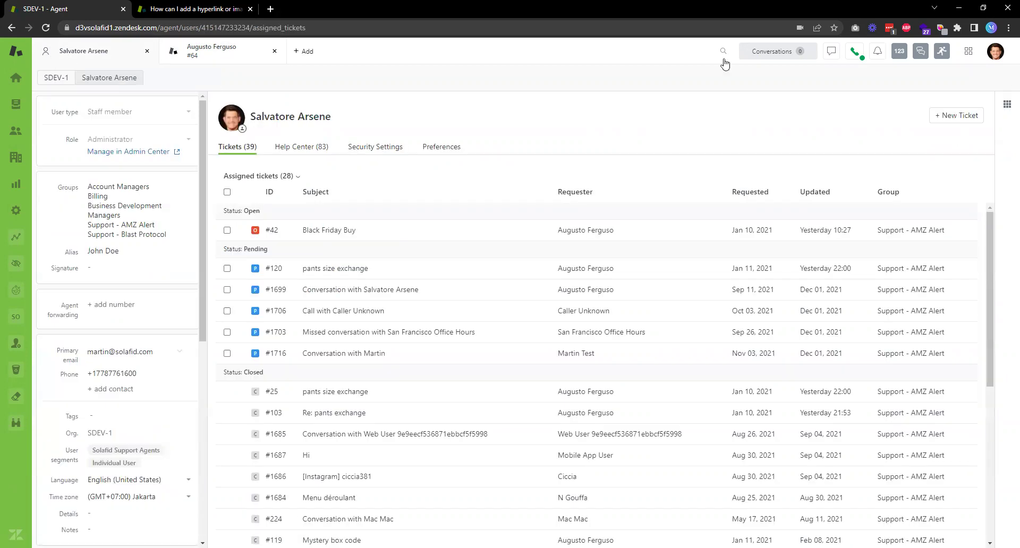
left_click(999, 55)
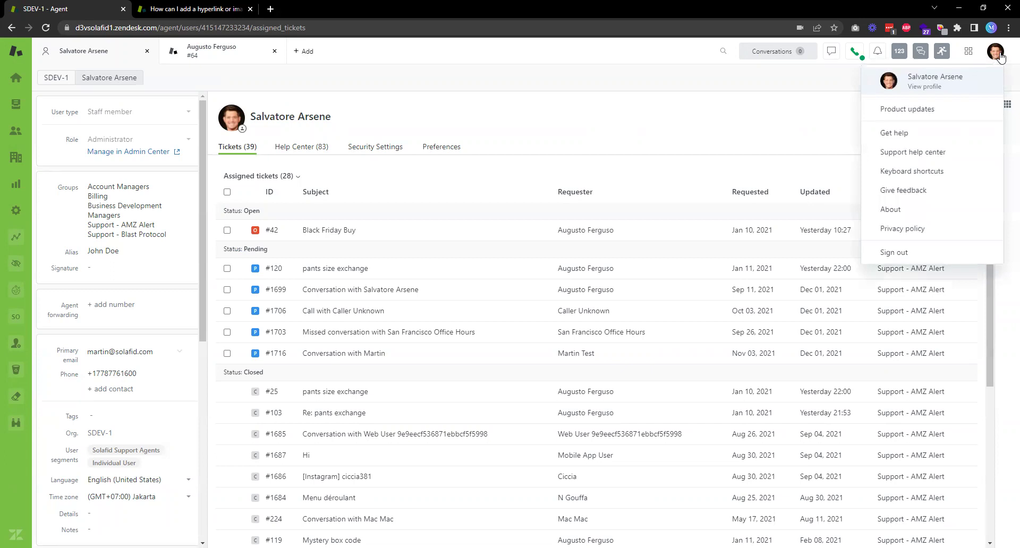
left_click(939, 86)
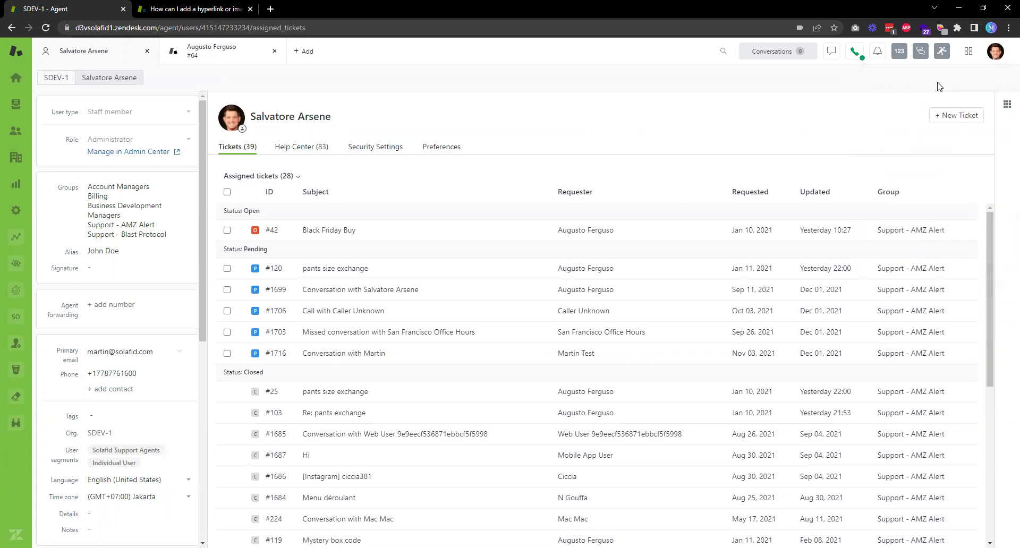
left_click(103, 268)
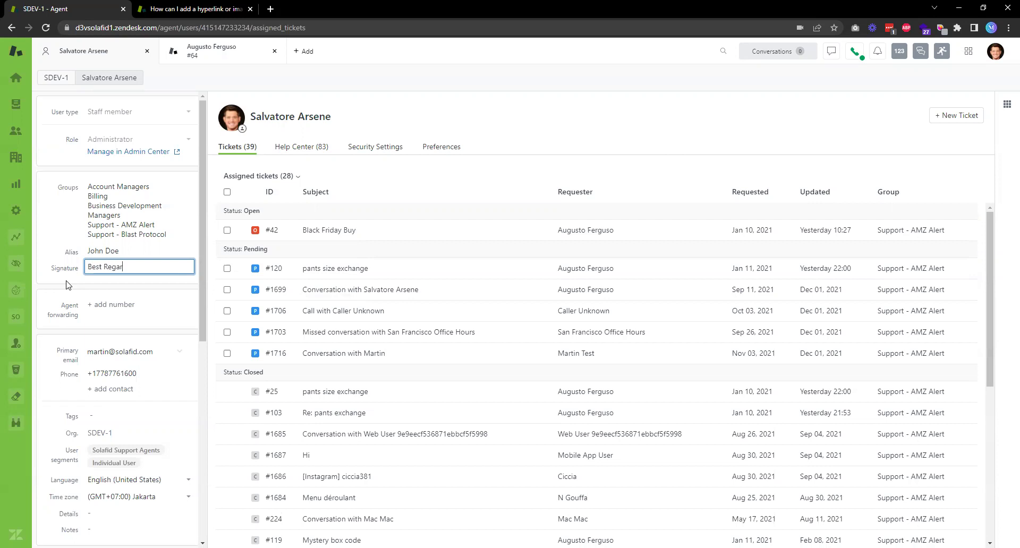
type("ds,")
key("Return")
type("SA")
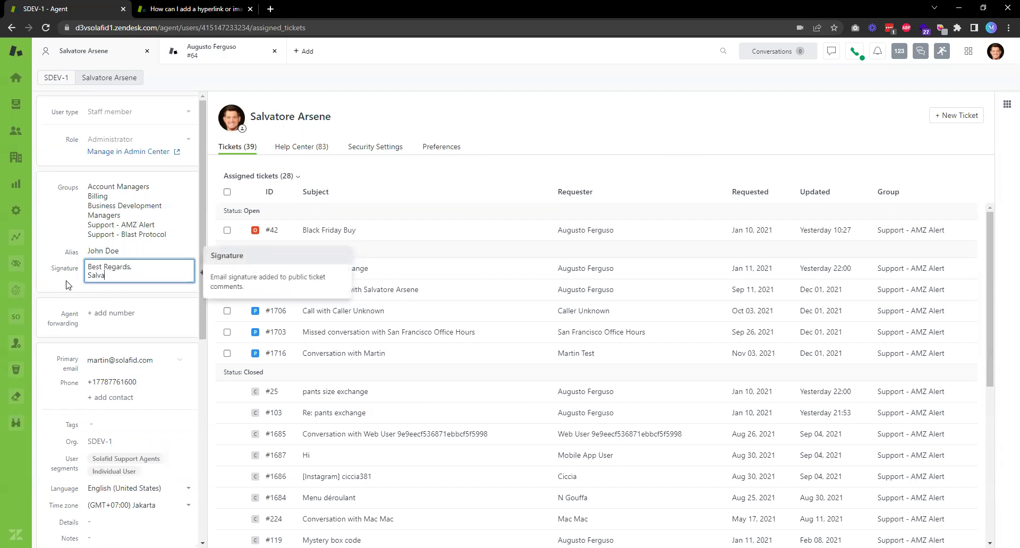
type("lvatore")
left_click(153, 262)
key("Return")
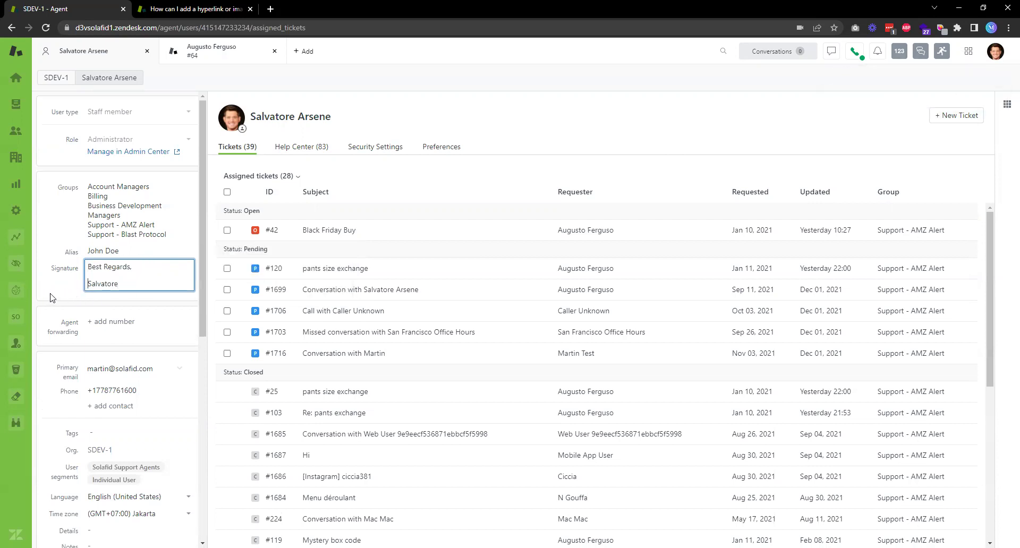
Save the signature and post the public reply "Thank you for reaching out." on ticket #64
left_click(53, 222)
left_click(223, 50)
left_click(341, 459)
type("Thank you for reaching out.")
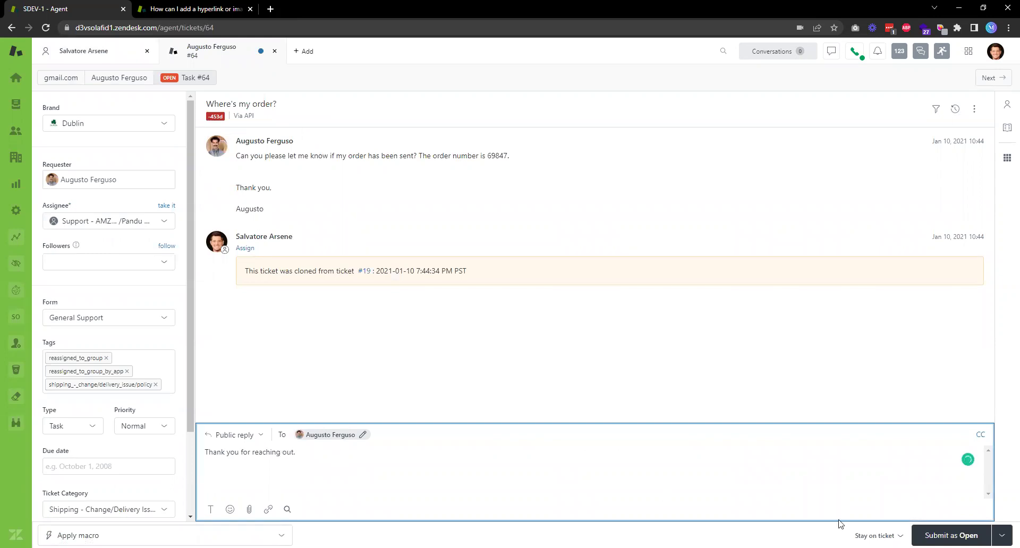
key("ctrl+alt+o")
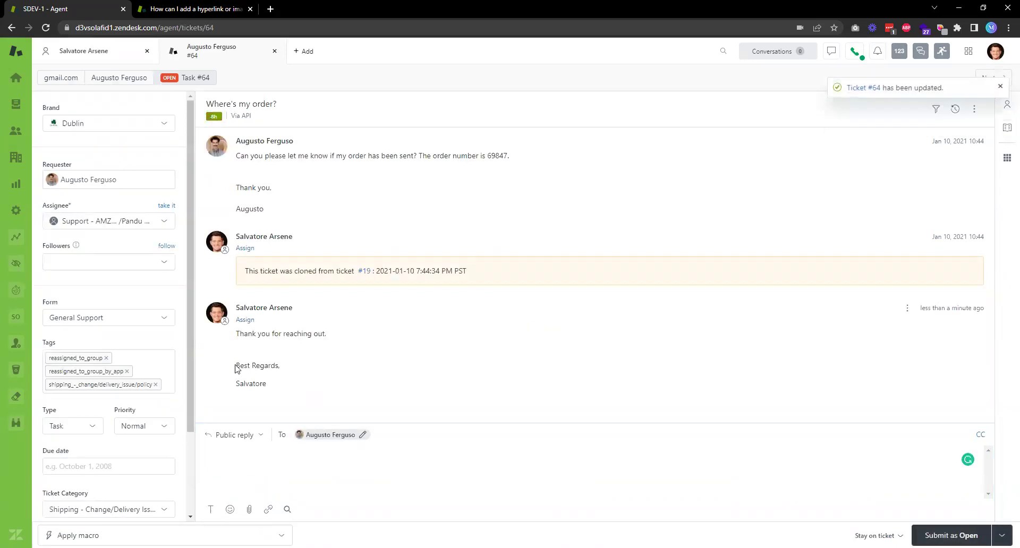
Check the signature on the posted reply, then return to the agent's profile
left_click_drag(236, 368, 275, 391)
left_click(279, 387)
left_click(108, 50)
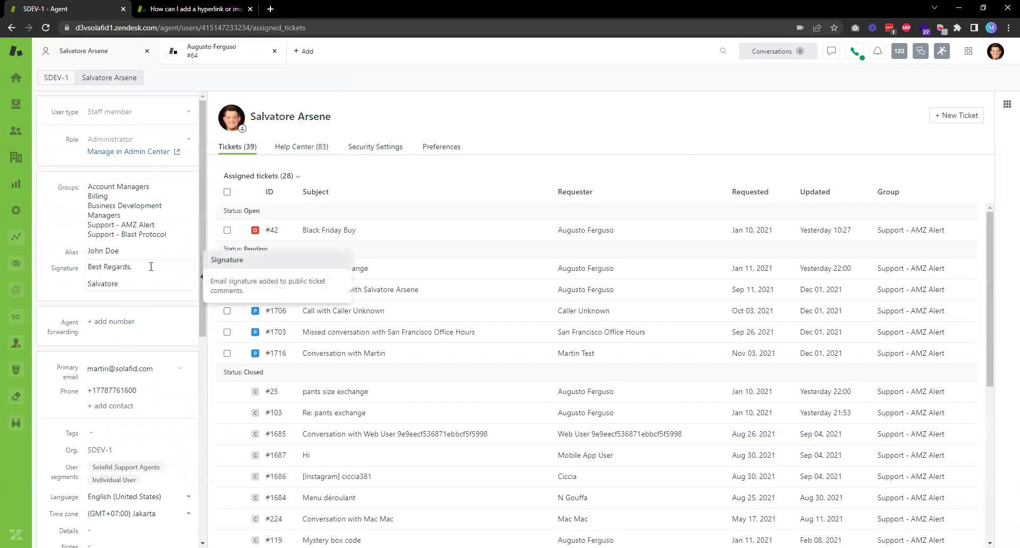
left_click(130, 285)
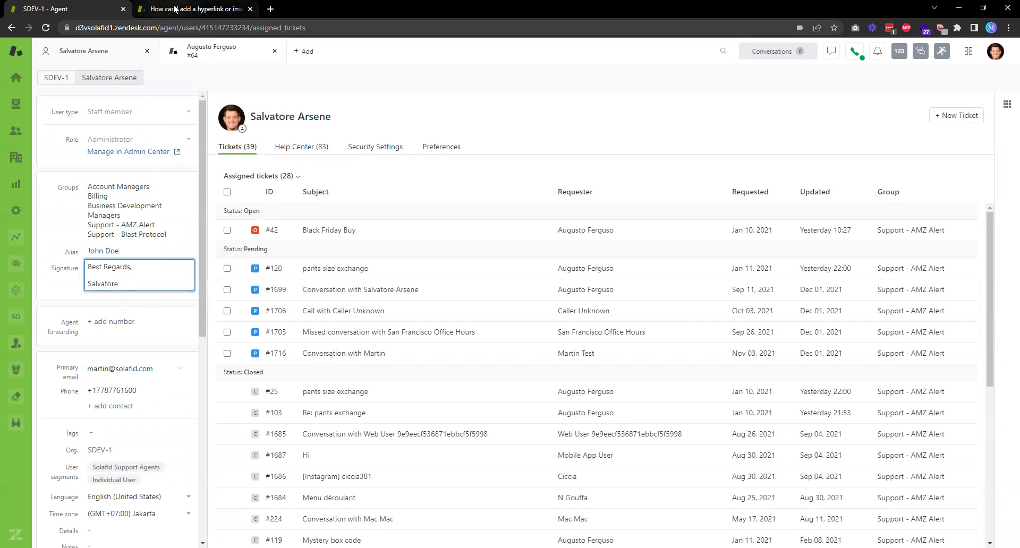
left_click(191, 10)
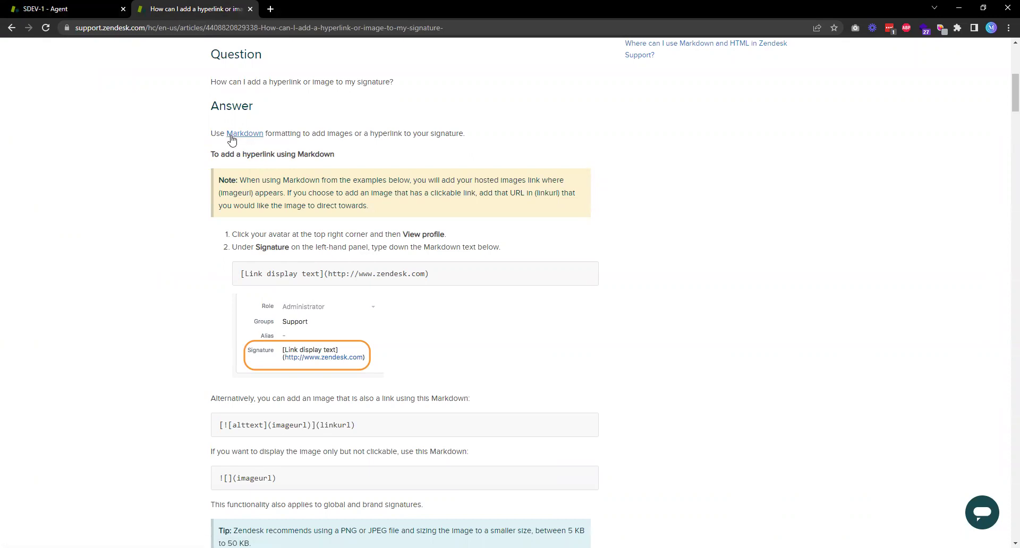
left_click_drag(242, 274, 448, 279)
left_click(269, 272)
triple_click(267, 272)
left_click(328, 274)
triple_click(332, 273)
key("ctrl+c")
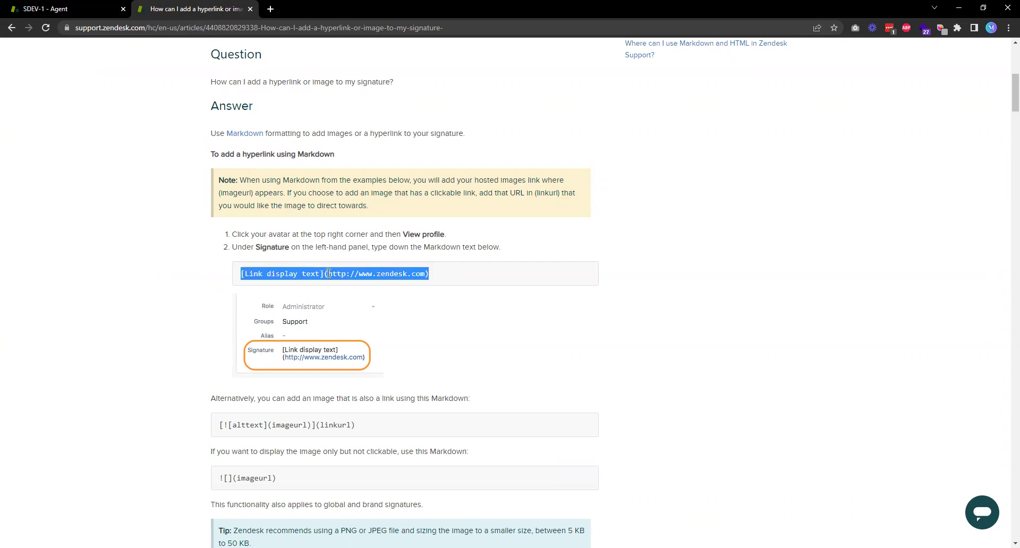
left_click(53, 9)
Add a Zendesk.com Markdown link below the name in the signature, removing the stray blank line
left_click(126, 281)
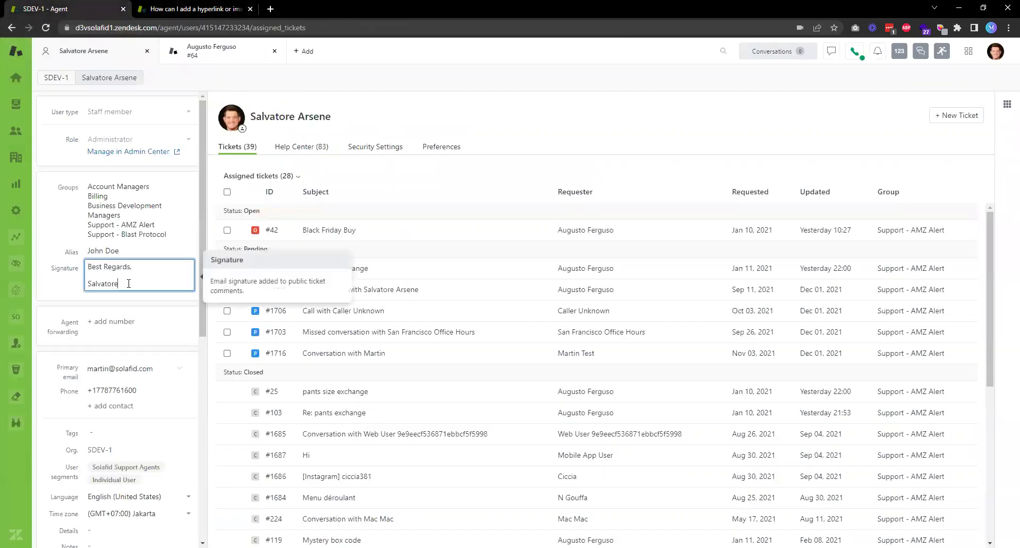
key("Return")
key("Return")
key("ctrl+v")
left_click_drag(91, 302, 142, 301)
type("Zendesk.com")
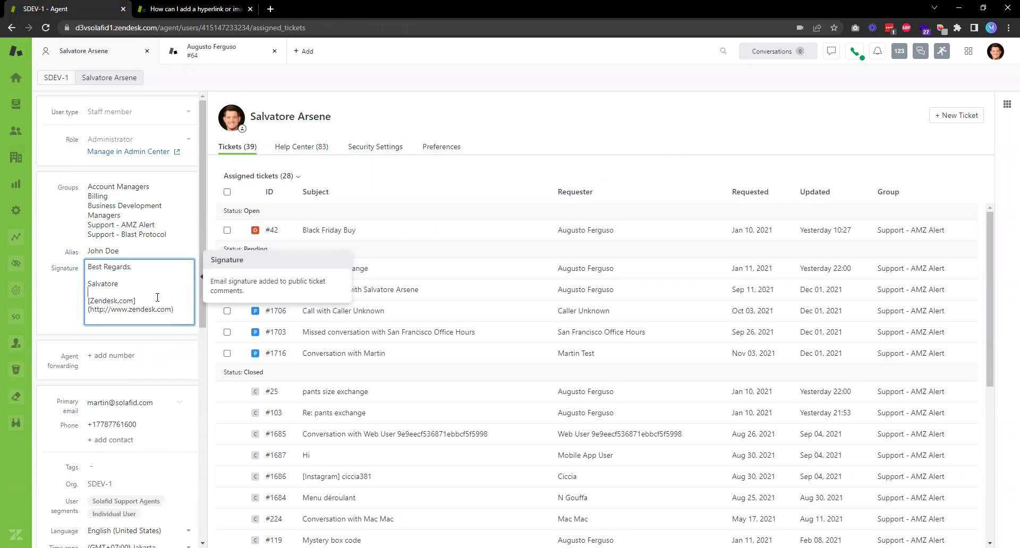
key("BackSpace")
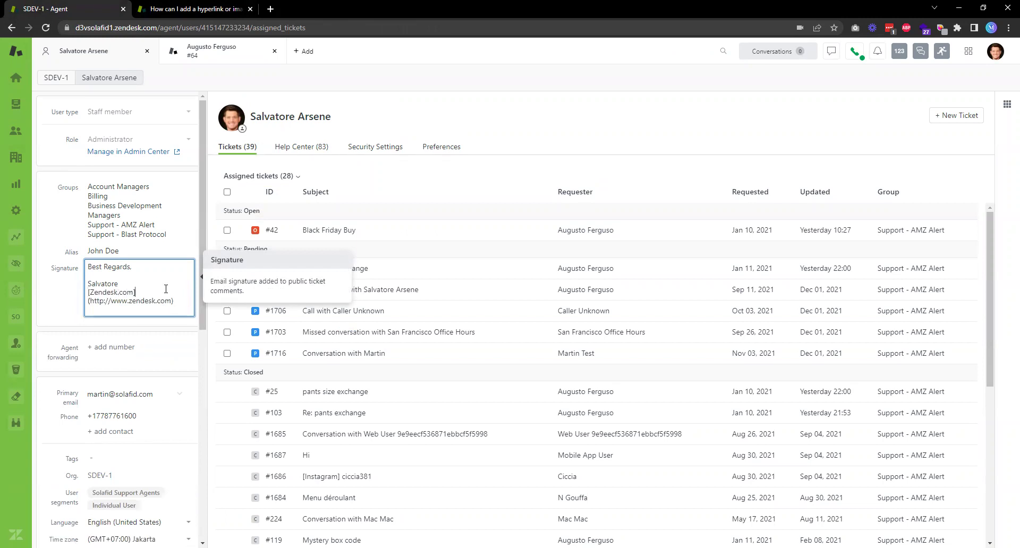
left_click(85, 326)
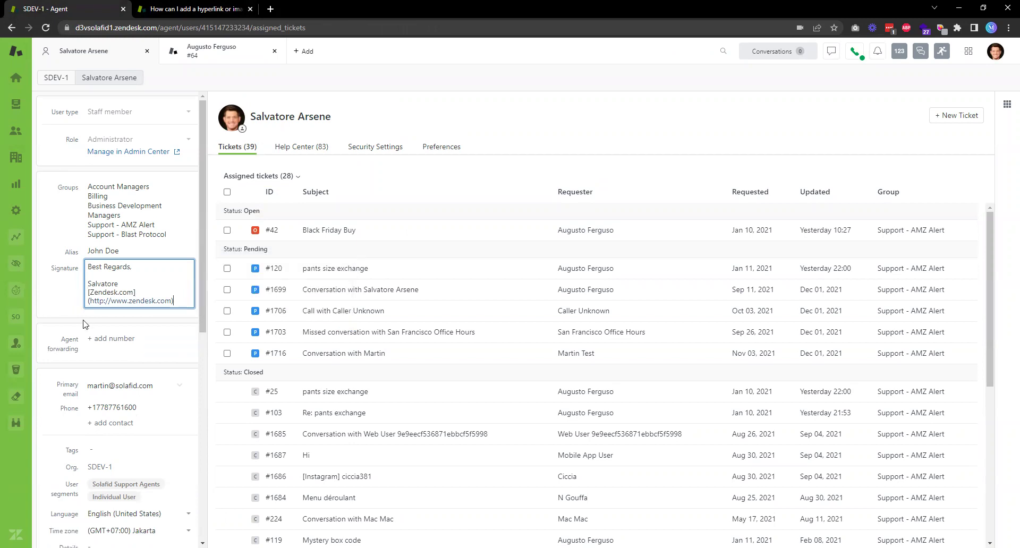
Post a "Test again" public reply on ticket #64, submitted as Open
left_click(211, 51)
left_click(345, 474)
type("Test again.")
left_click(950, 536)
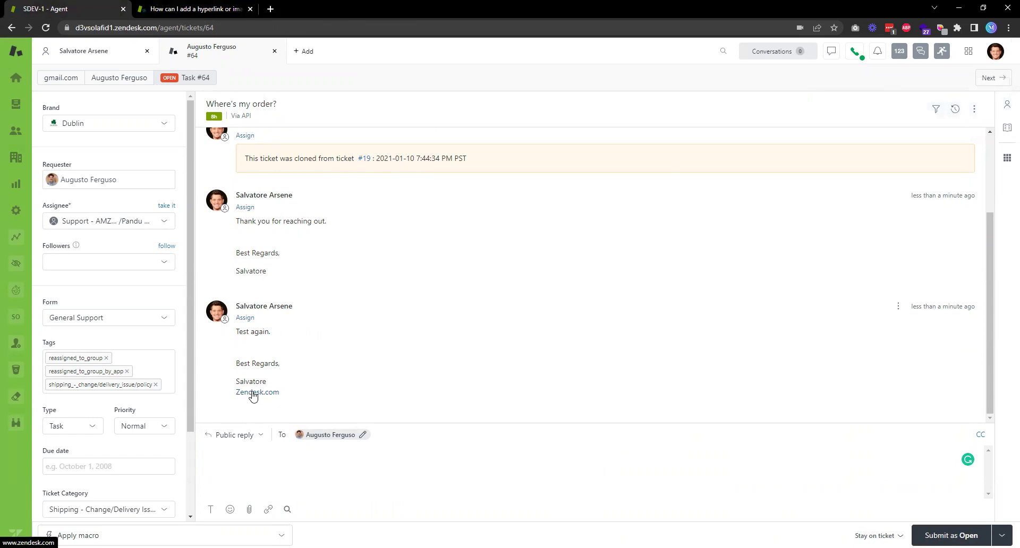
Study the article's clickable-image Markdown syntax, picking out its alttext, imageurl and linkurl placeholders
left_click(196, 9)
scroll(399, 401, "down", 9)
scroll(399, 401, "up", 7)
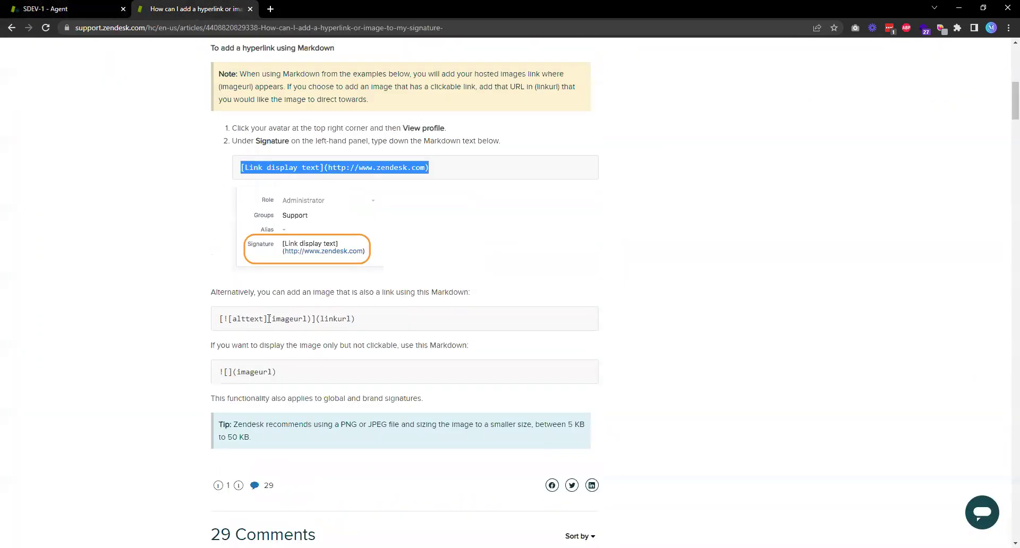
triple_click(269, 319)
left_click_drag(271, 319, 429, 326)
left_click(280, 337)
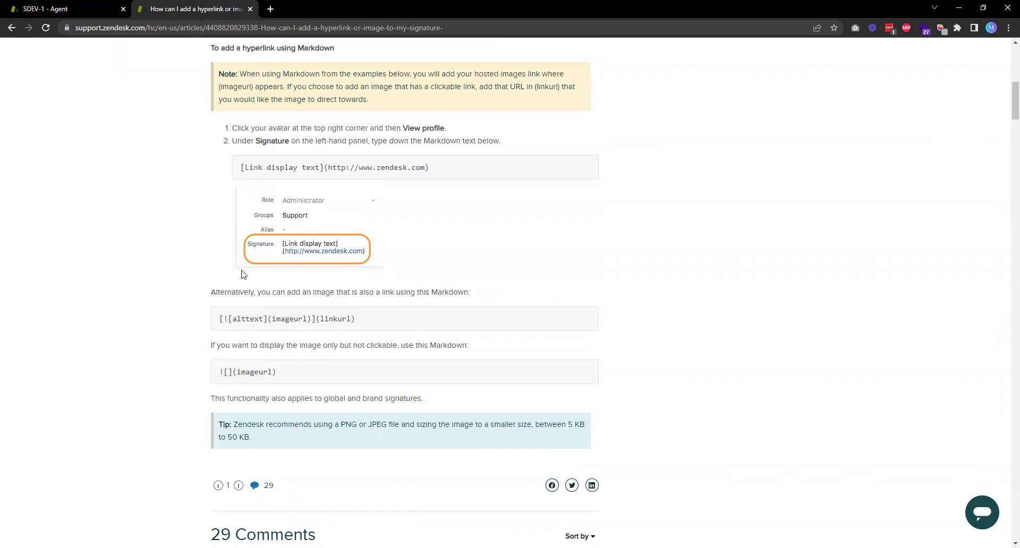
double_click(246, 319)
double_click(285, 319)
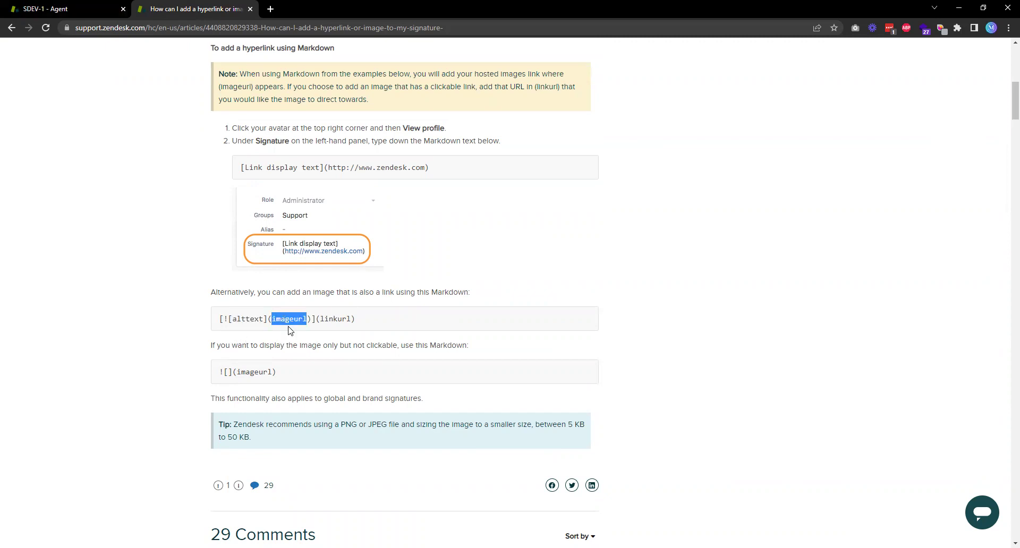
double_click(334, 318)
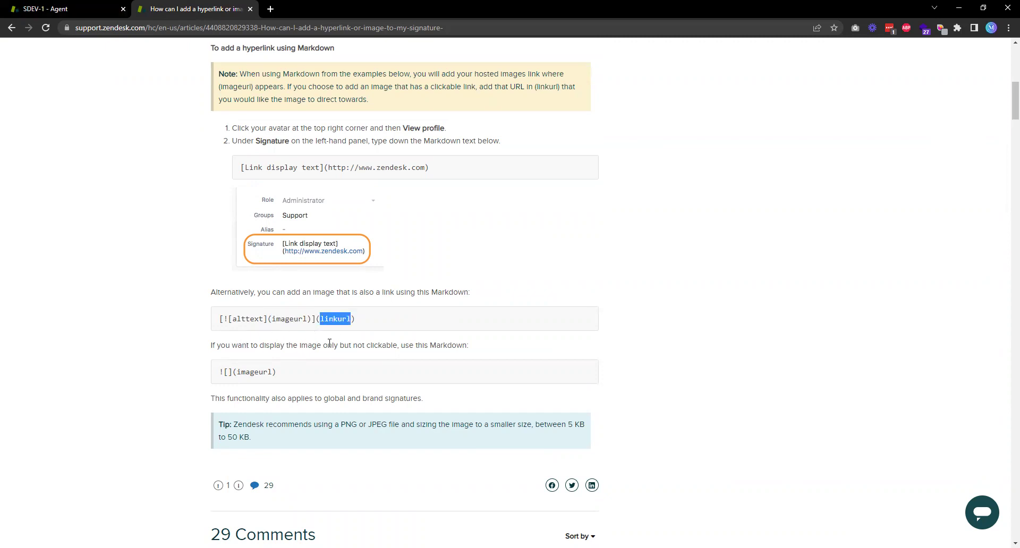
left_click(329, 342)
double_click(329, 319)
left_click(32, 8)
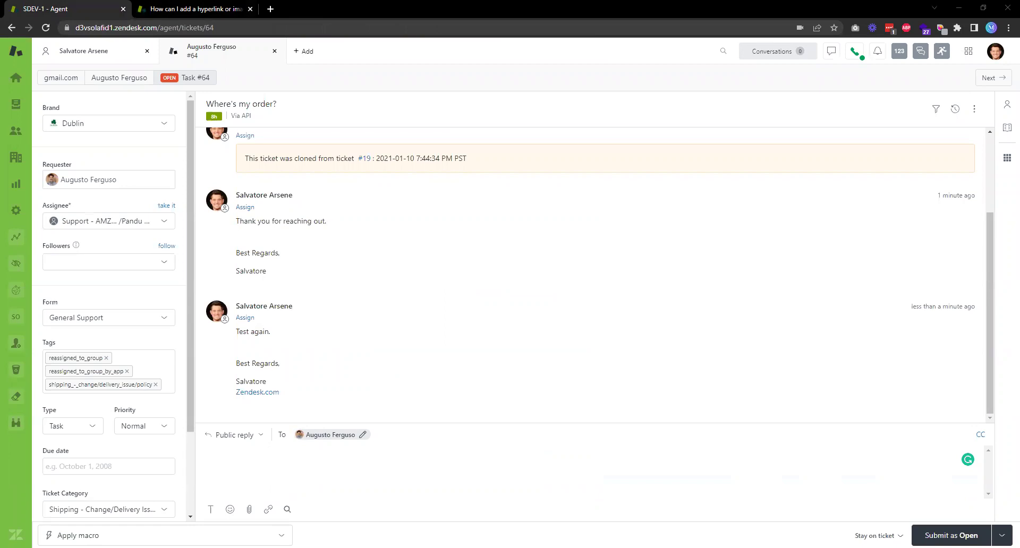
Load guidde.com in a new tab and copy the Guidde logo's image address
left_click(269, 9)
type("gui")
key("Return")
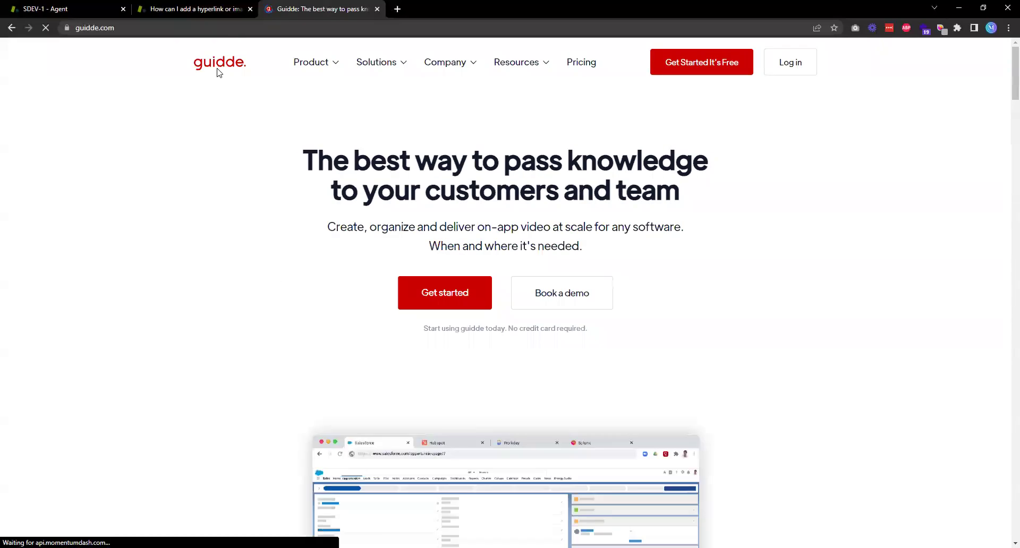
right_click(223, 67)
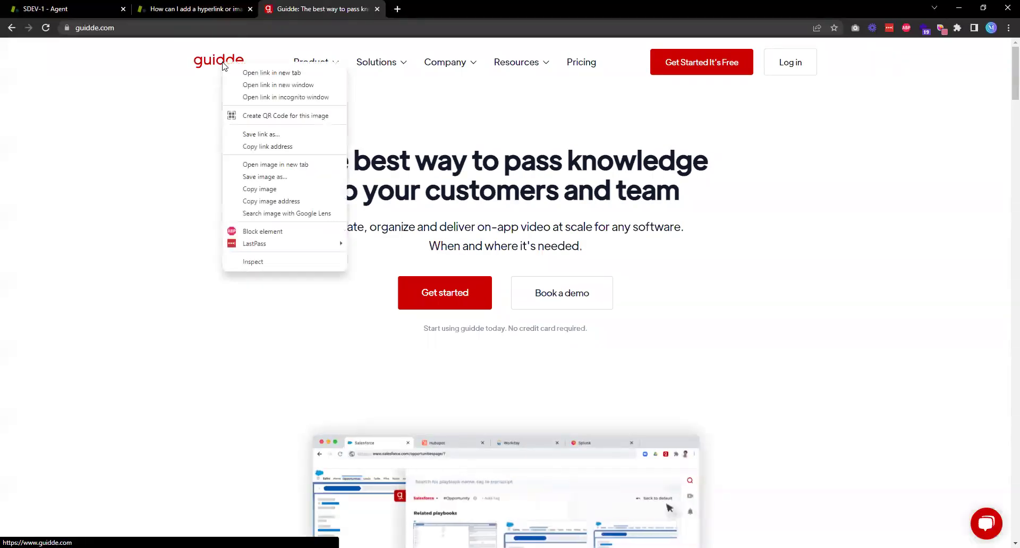
left_click(271, 202)
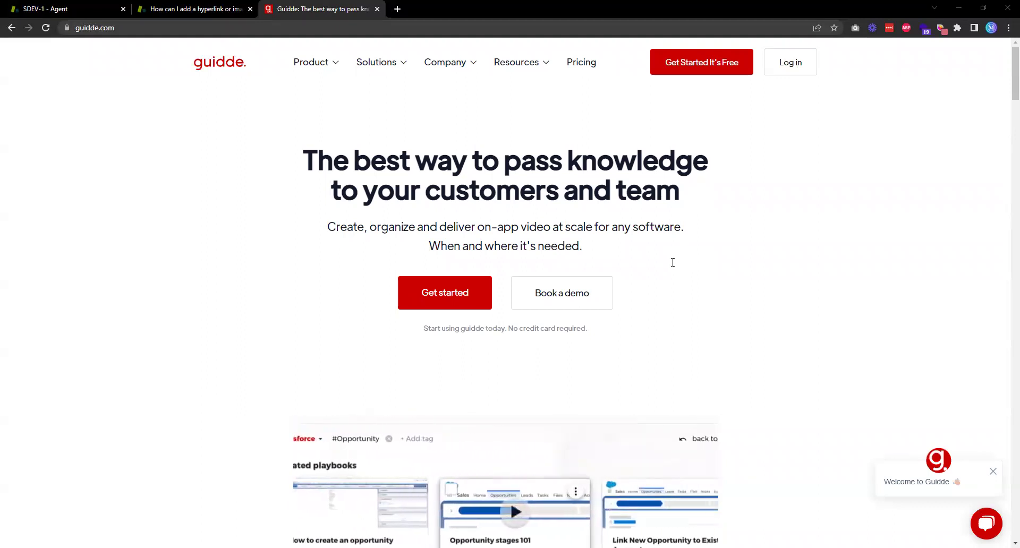
Replace the entire profile signature with the pasted Markdown version containing the Guidde logo link
left_click(70, 6)
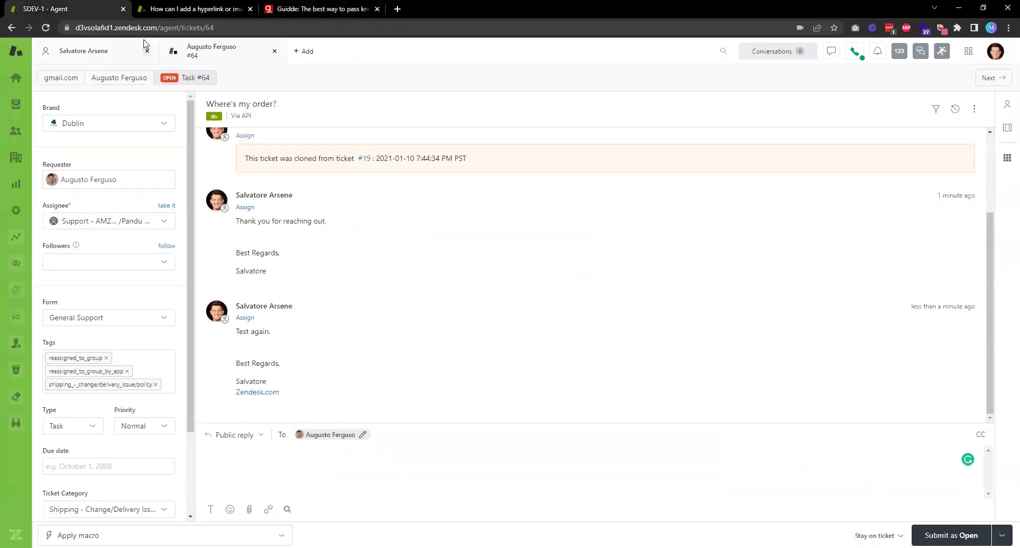
left_click(97, 53)
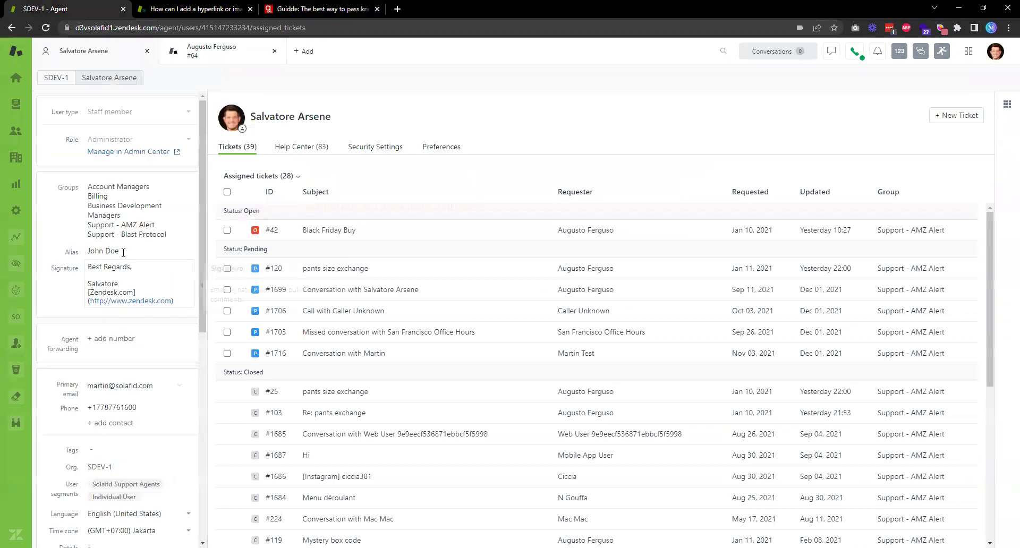
left_click(156, 281)
key("ctrl+a")
key("ctrl+v")
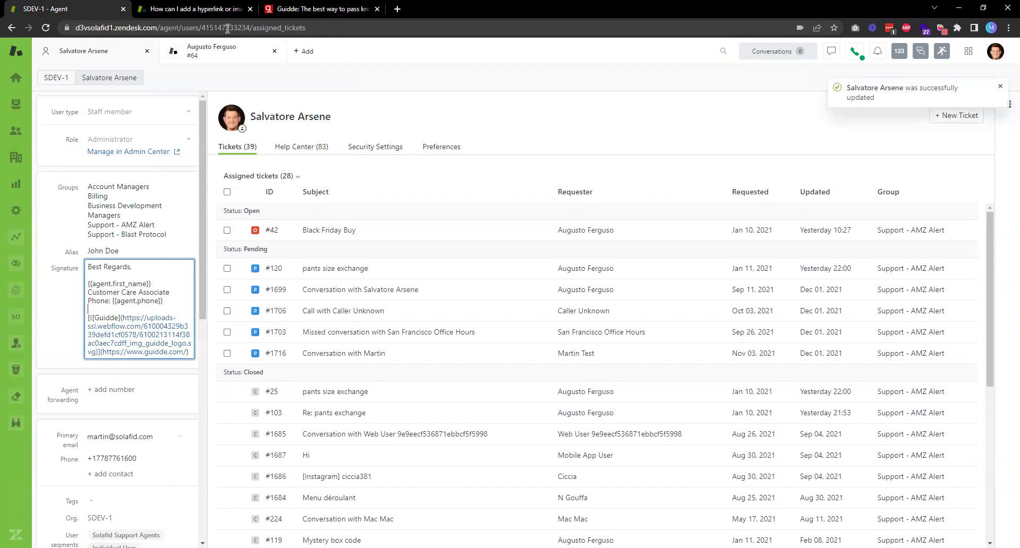
Post a test reply "t" on ticket #64 and inspect its sign-off, name and phone number
left_click(211, 51)
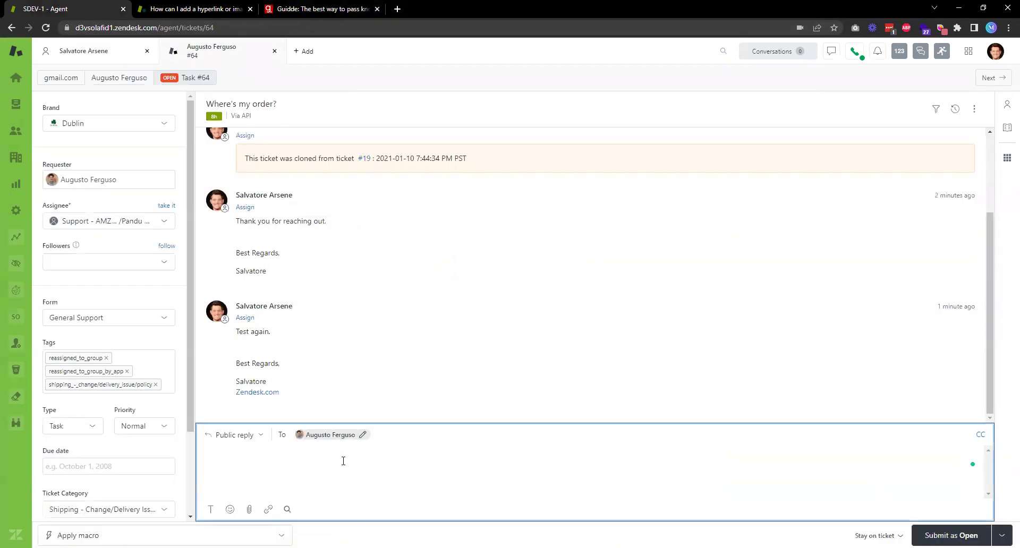
type("t again.")
left_click(974, 532)
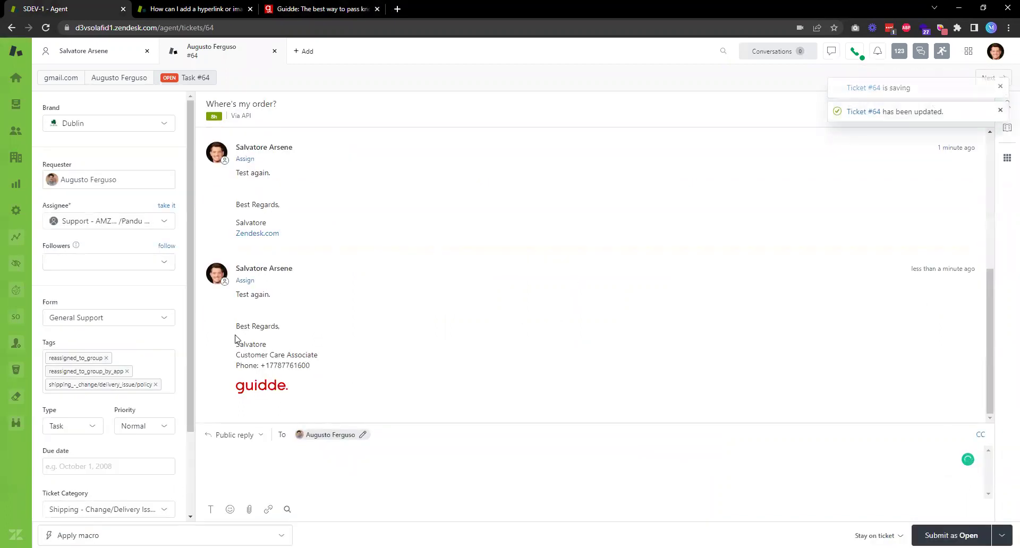
left_click_drag(240, 326, 320, 324)
left_click_drag(244, 345, 370, 354)
double_click(290, 367)
Compare against the profile signature, then follow the Guidde logo link in the reply
left_click(73, 59)
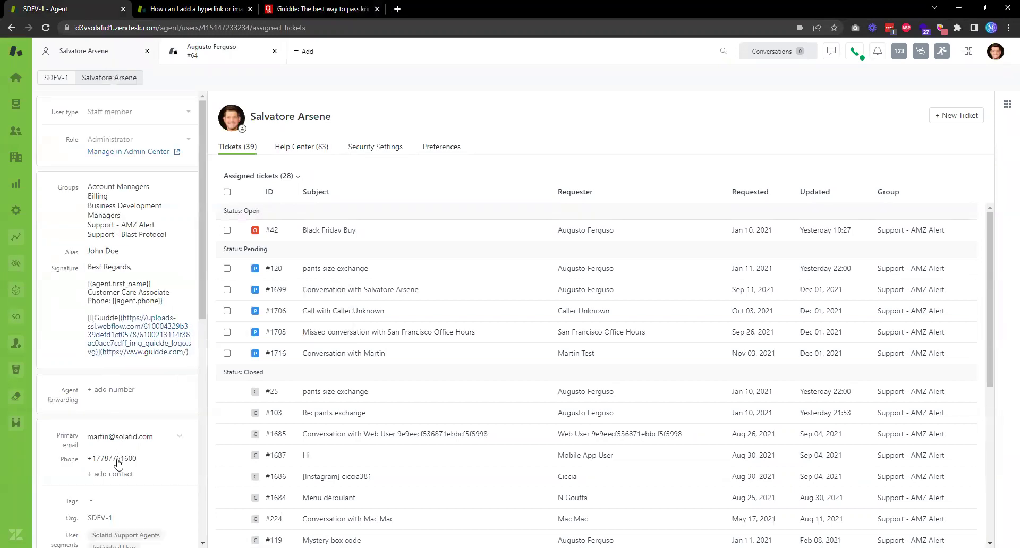
left_click(197, 43)
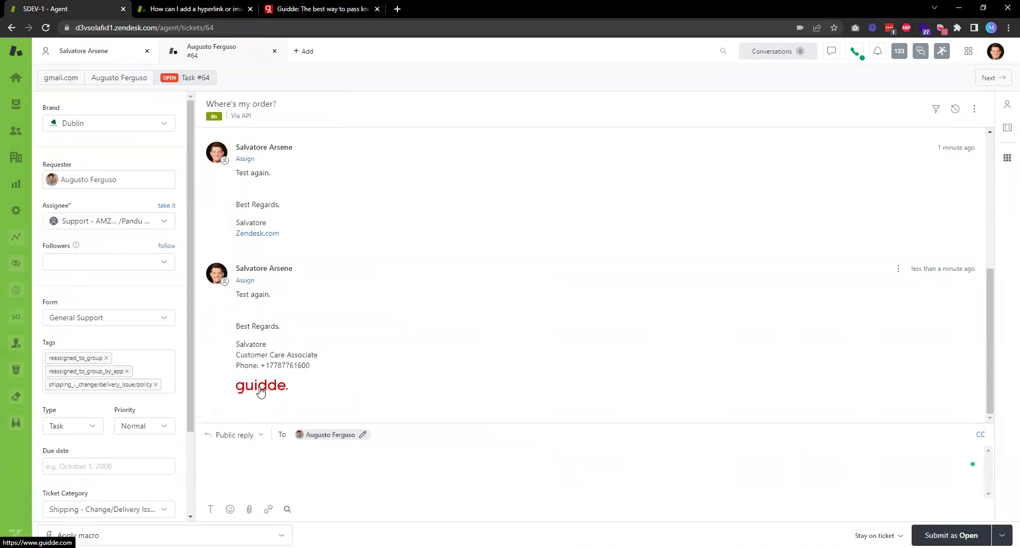
left_click(260, 393)
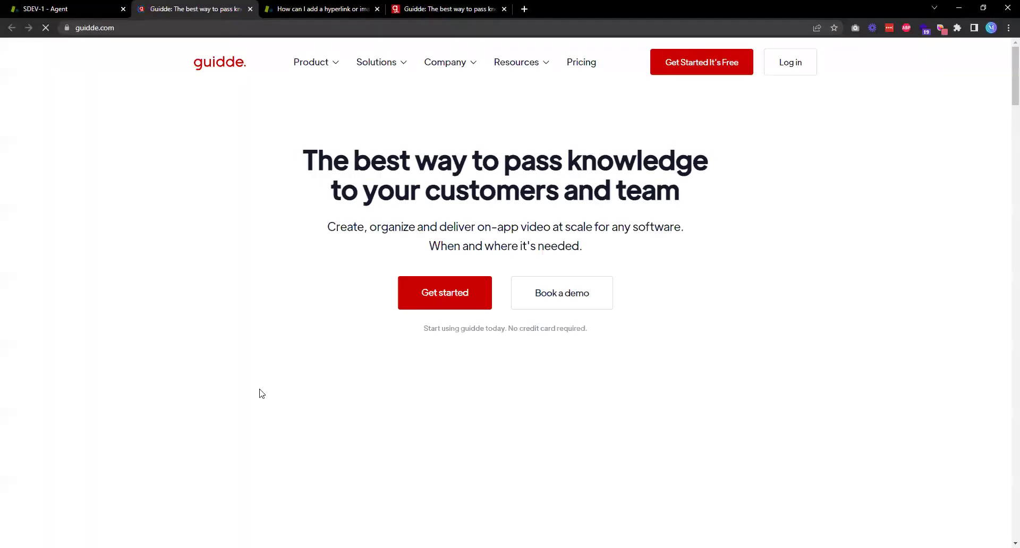